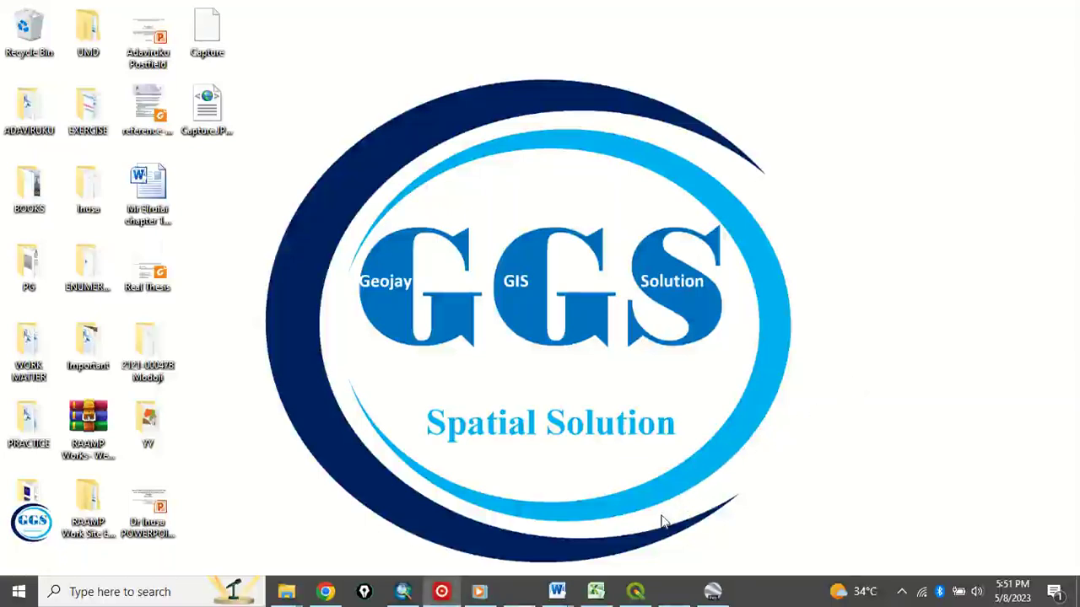
Page through the intro slides in the photo viewer, then close it to show the desktop.
{"action": "left_click", "coordinate": [676, 591]}
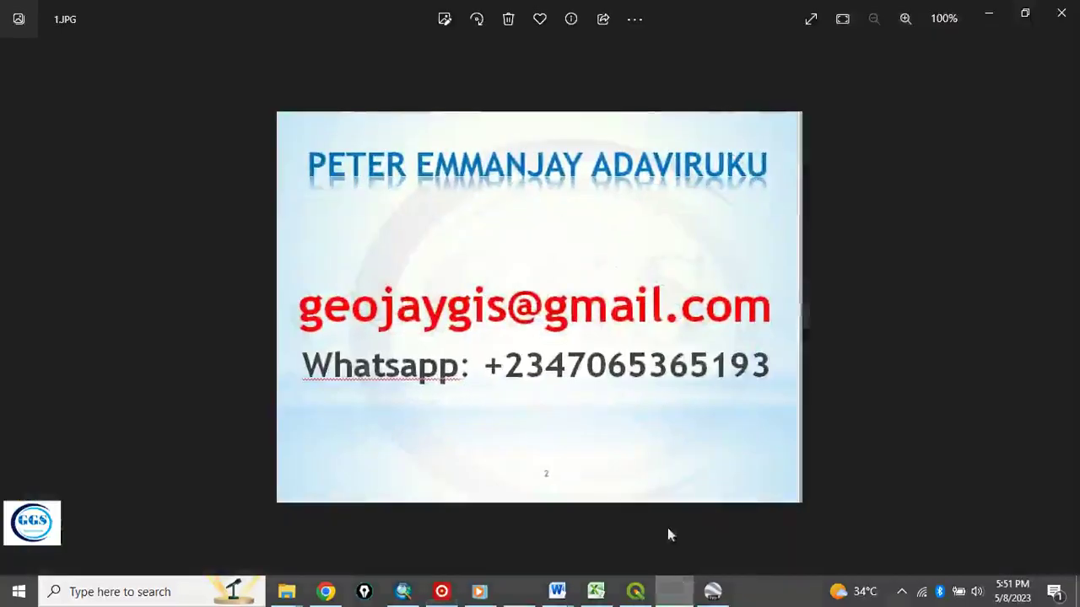
{"action": "scroll", "coordinate": [663, 246], "scroll_direction": "up", "scroll_amount": 1}
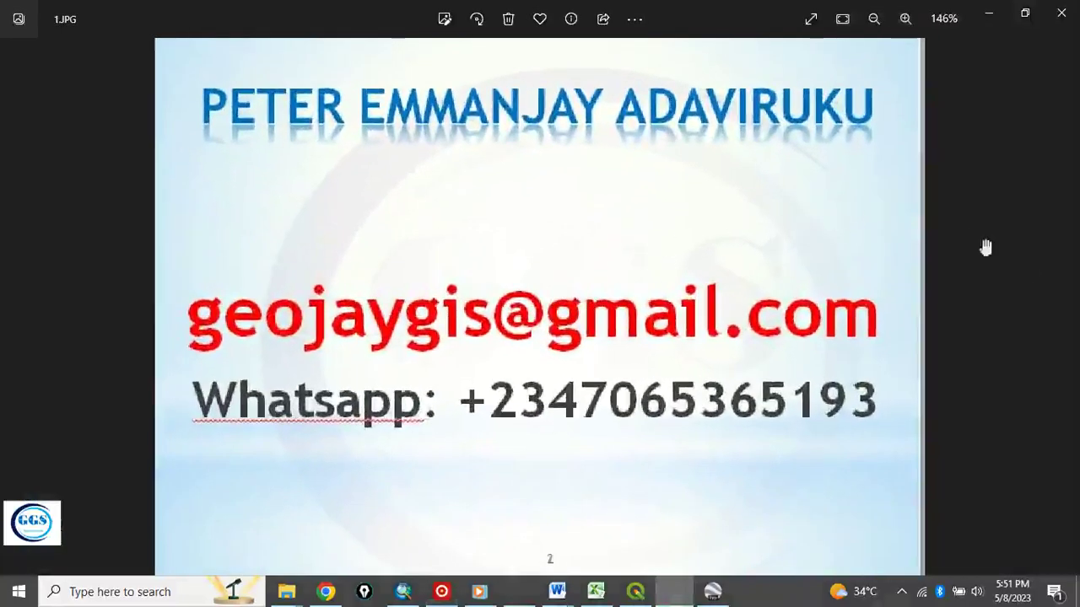
{"action": "left_click", "coordinate": [1065, 308]}
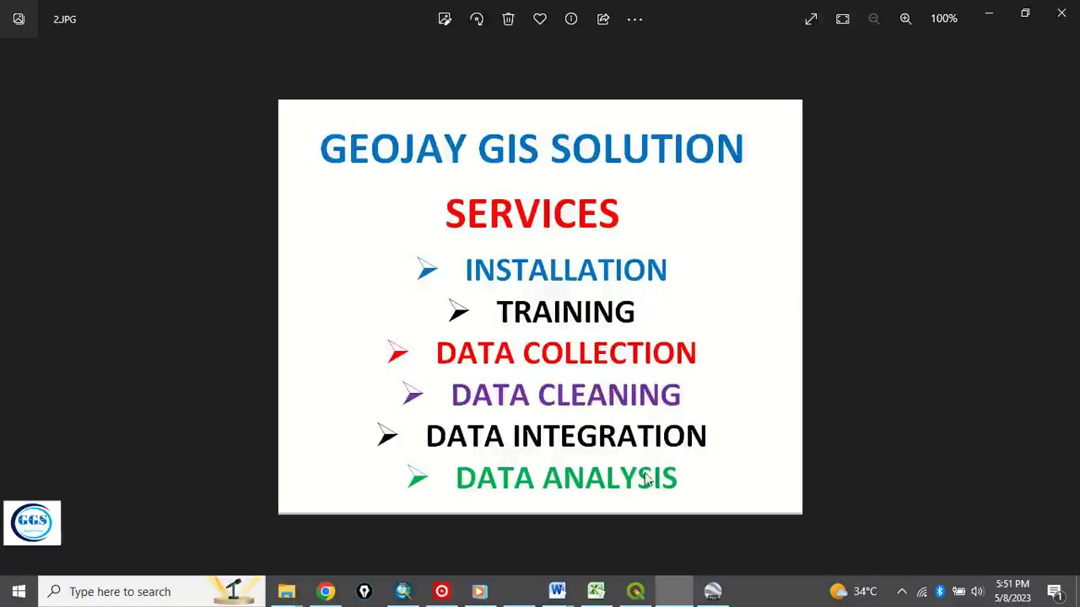
{"action": "left_click", "coordinate": [1063, 308]}
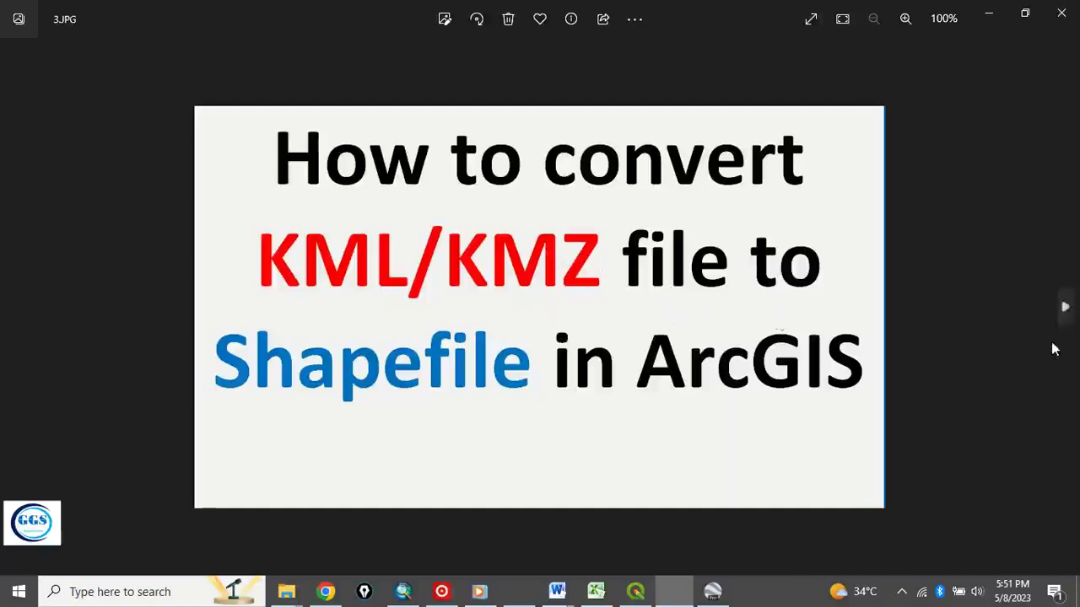
{"action": "left_click", "coordinate": [1065, 311]}
{"action": "scroll", "coordinate": [549, 301], "scroll_direction": "up", "scroll_amount": 5}
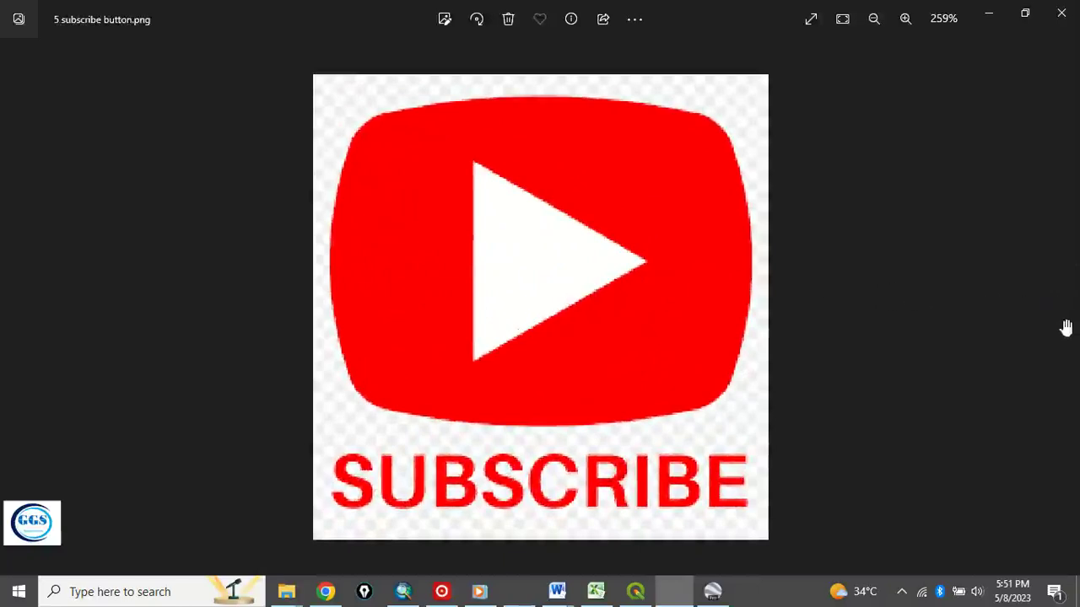
{"action": "left_click", "coordinate": [989, 19]}
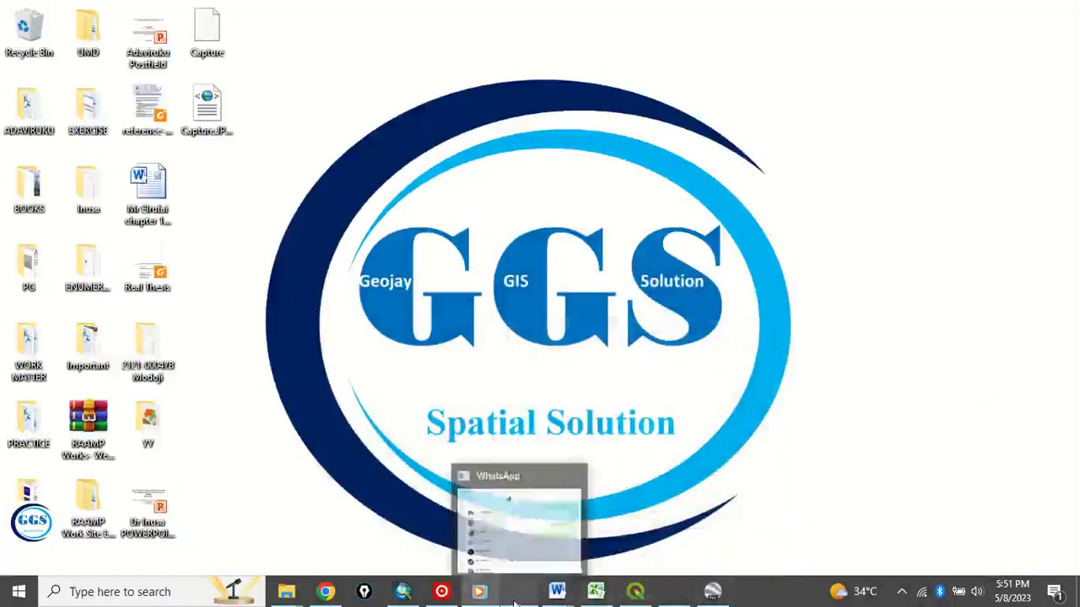
Select the Catchment KMZ in the EXERCISE folder and view its red outline in Google Earth Pro.
{"action": "mouse_move", "coordinate": [567, 600]}
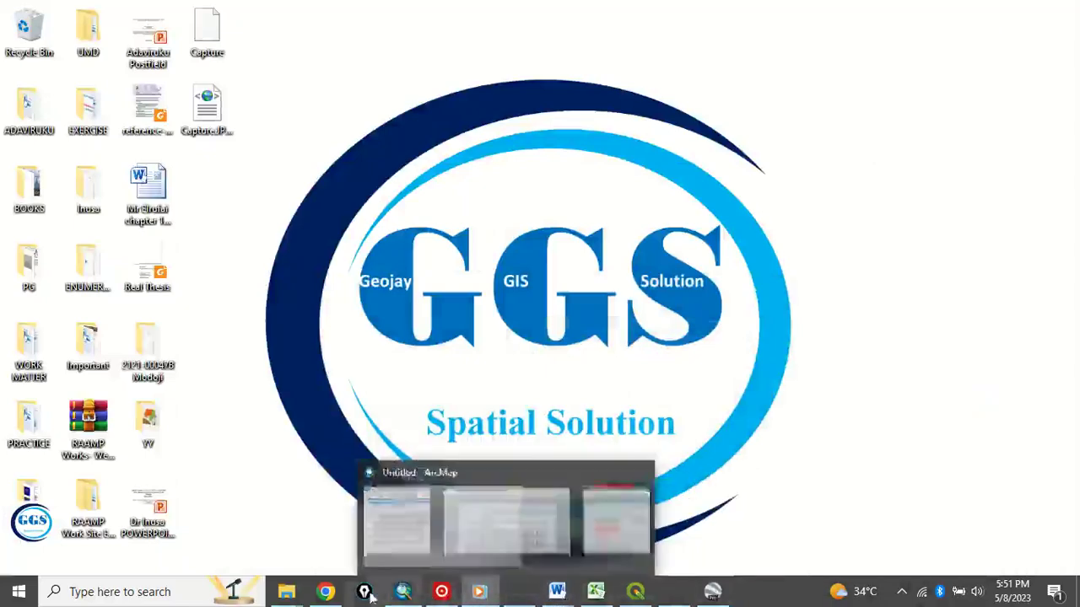
{"action": "left_click", "coordinate": [356, 560]}
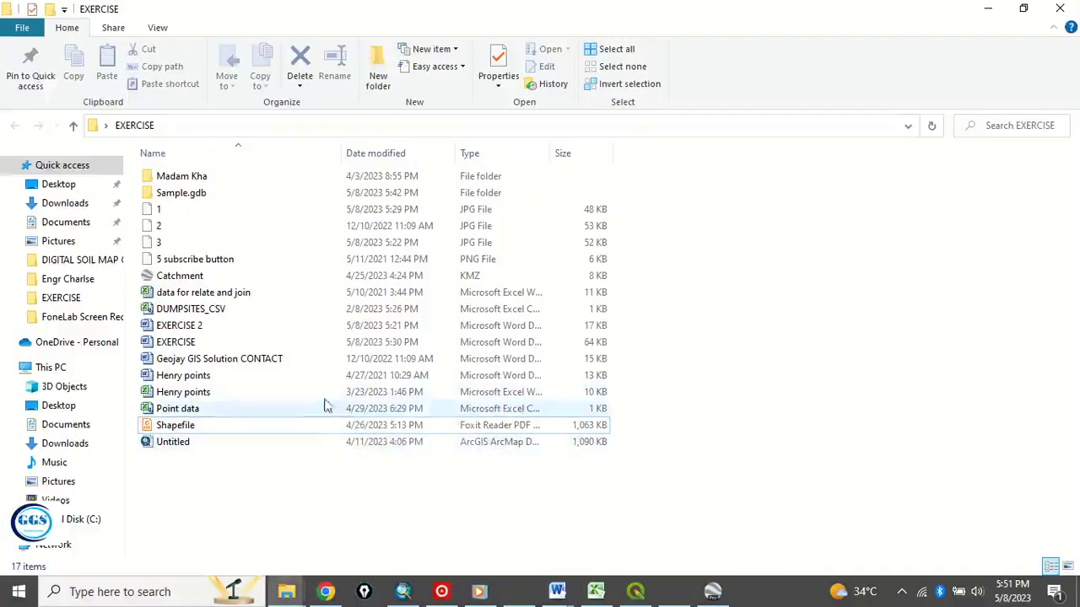
{"action": "left_click", "coordinate": [192, 278]}
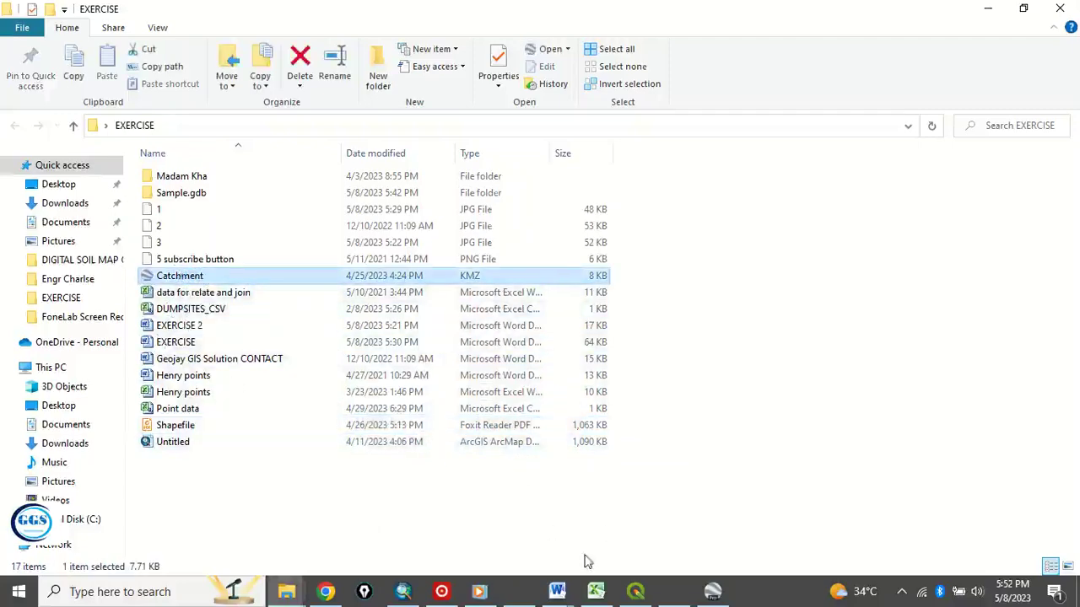
{"action": "left_click", "coordinate": [713, 591]}
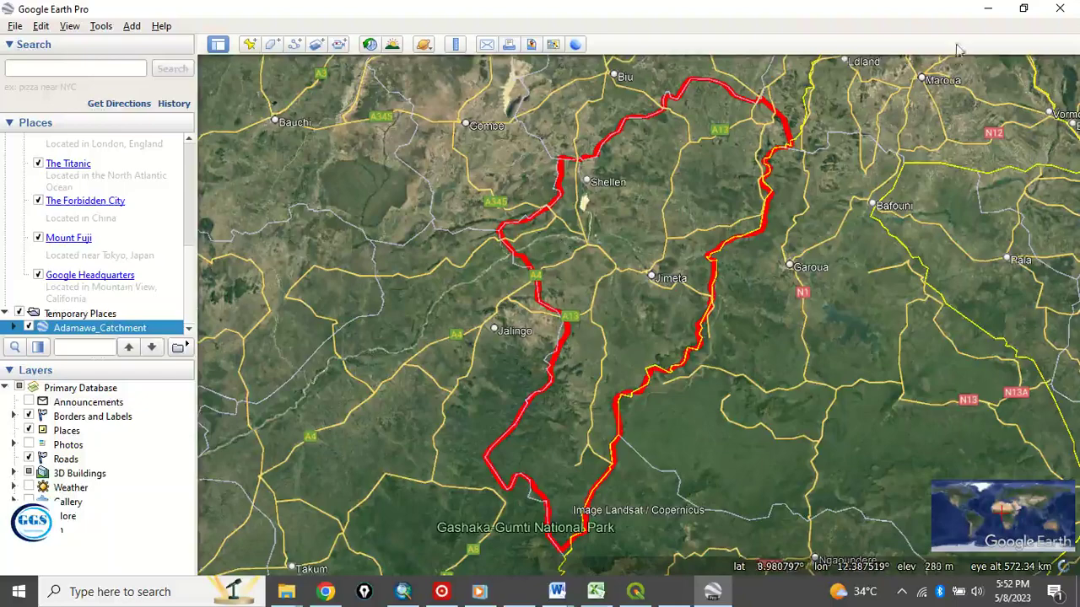
Switch to ArcMap and locate KML To Layer under ArcToolbox's Conversion Tools > From KML.
{"action": "left_click", "coordinate": [988, 9]}
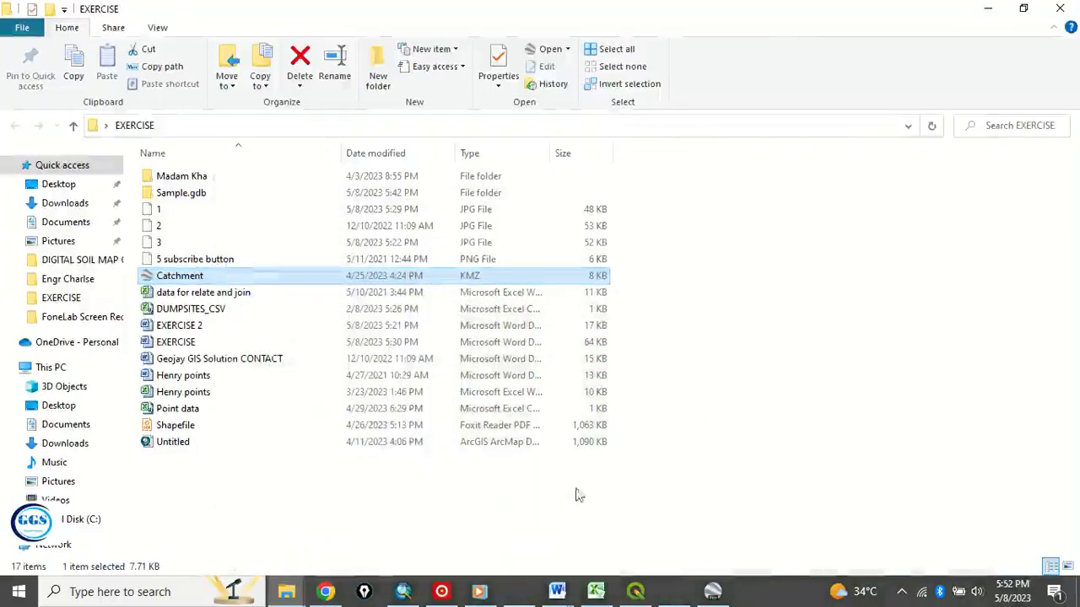
{"action": "left_click", "coordinate": [403, 592]}
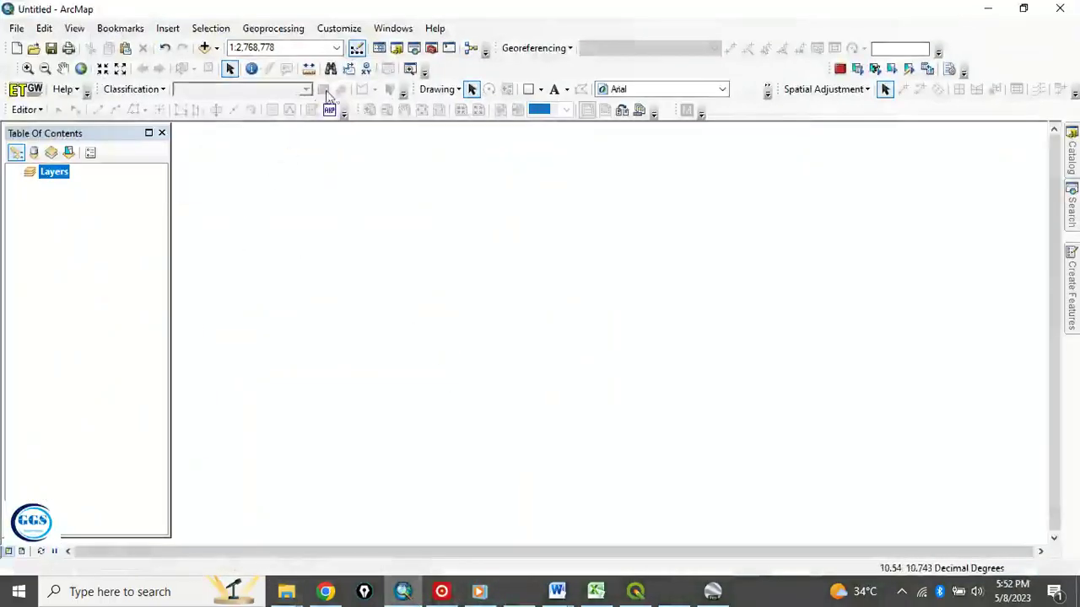
{"action": "left_click", "coordinate": [431, 48]}
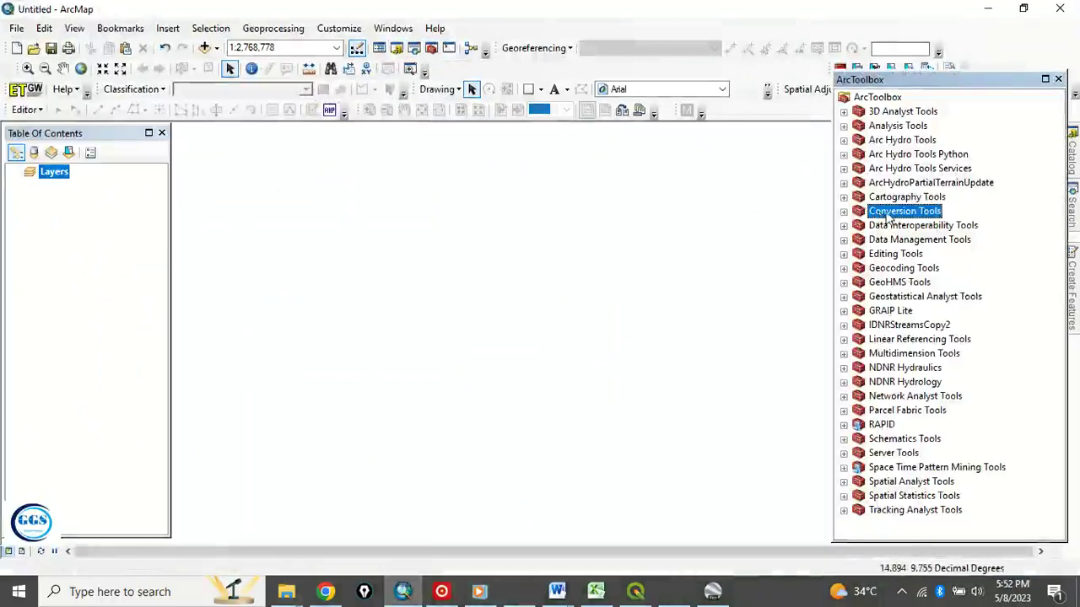
{"action": "left_click", "coordinate": [844, 212]}
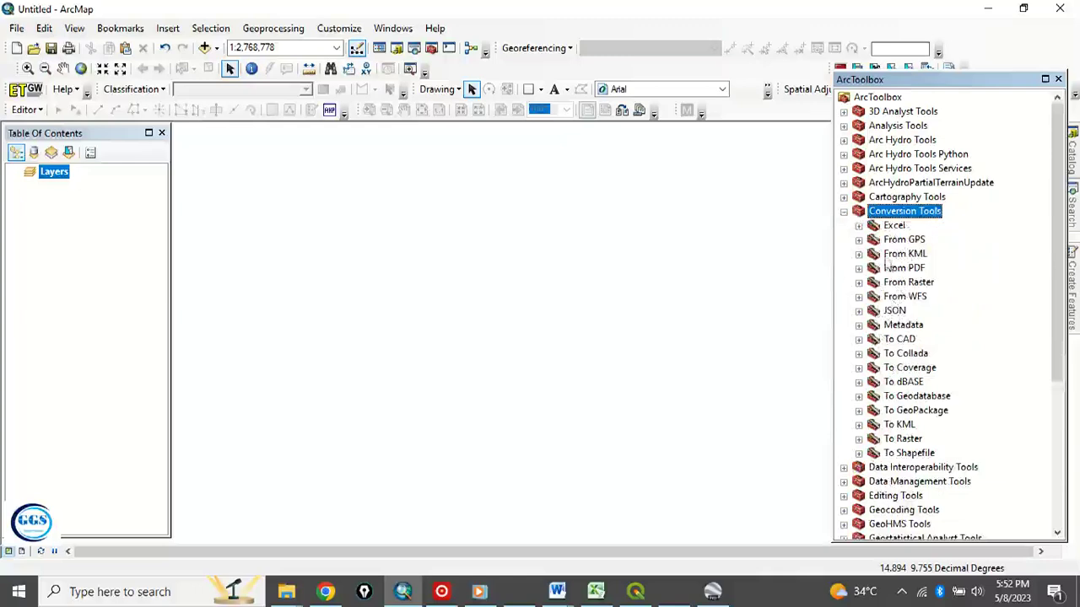
{"action": "left_click", "coordinate": [858, 254]}
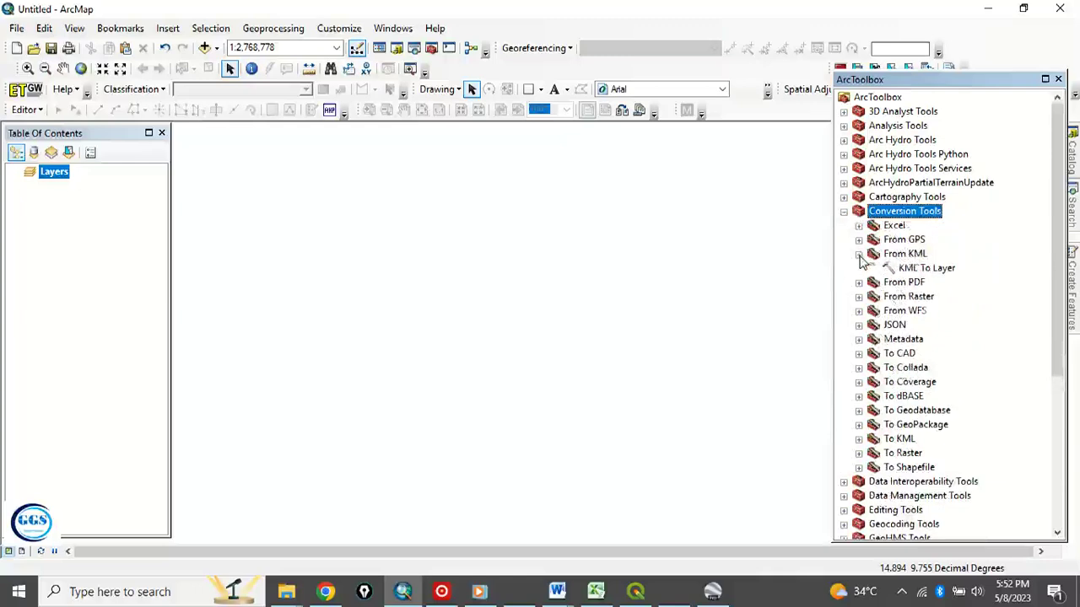
{"action": "left_click", "coordinate": [928, 268]}
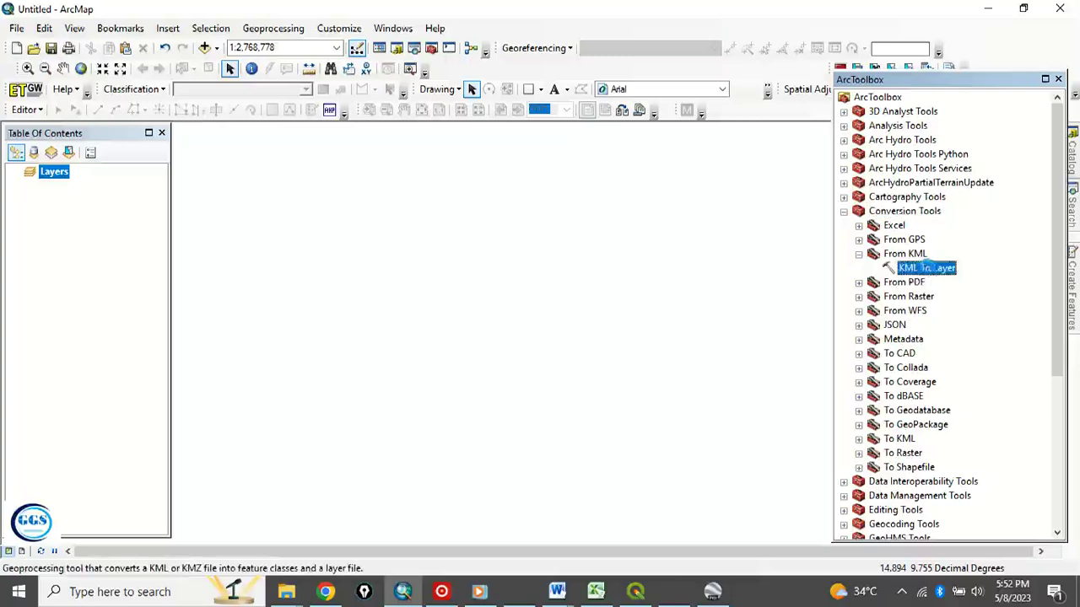
Launch KML To Layer and choose EXERCISE\Catchment.kmz as the Input KML File.
{"action": "double_click", "coordinate": [928, 269]}
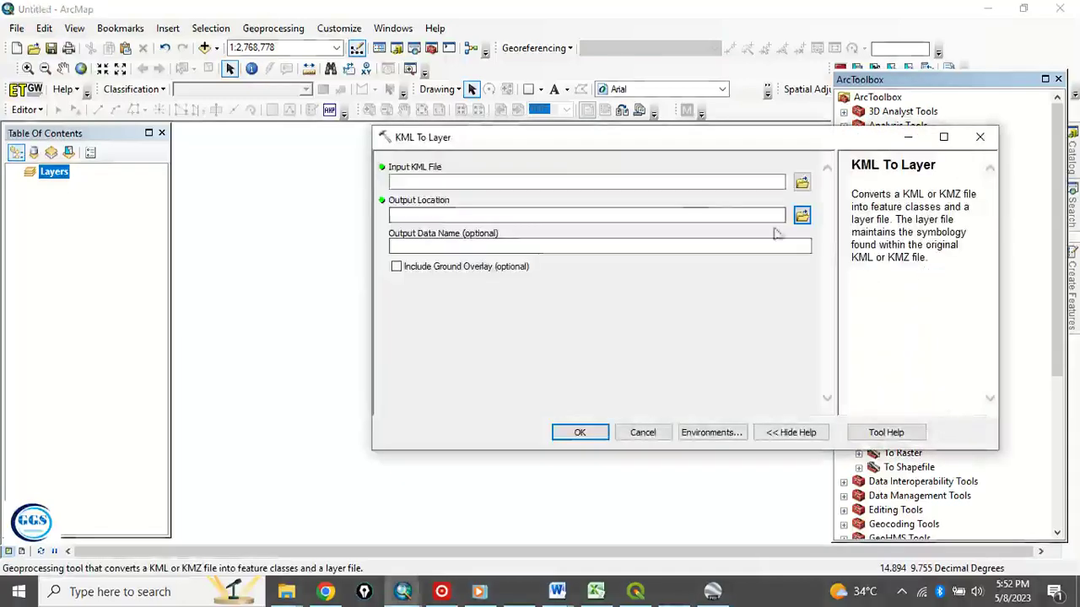
{"action": "left_click_drag", "start_coordinate": [627, 142], "coordinate": [534, 157]}
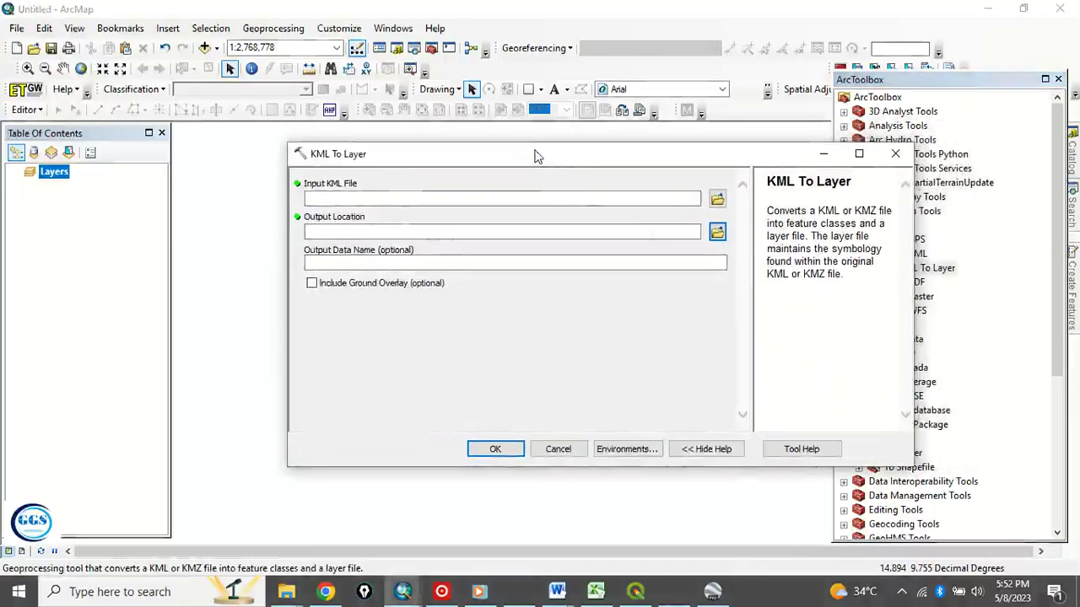
{"action": "left_click", "coordinate": [717, 200]}
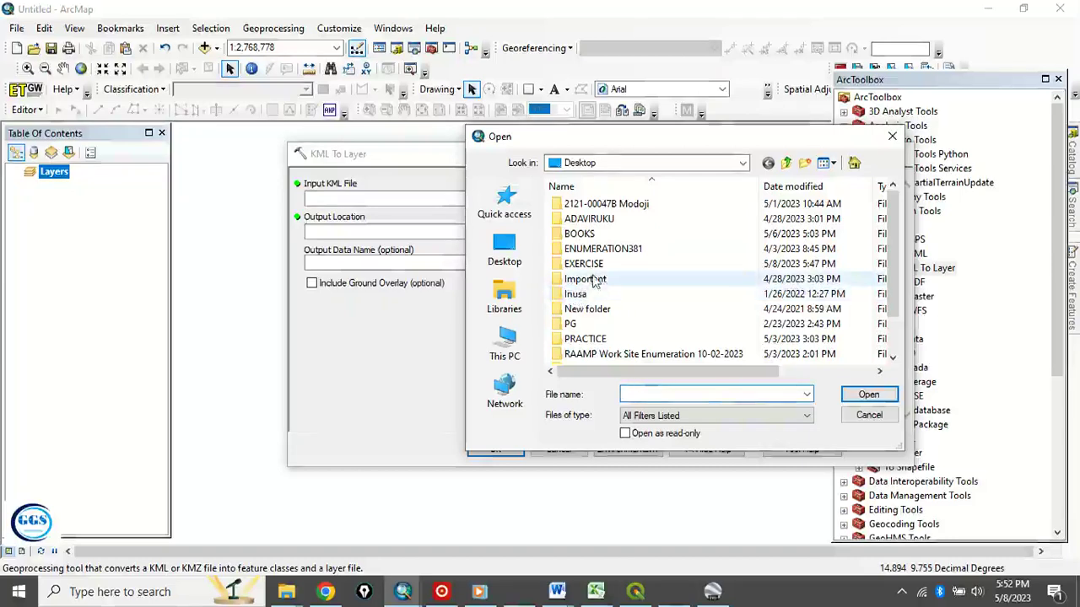
{"action": "scroll", "coordinate": [618, 284], "scroll_direction": "down", "scroll_amount": 1}
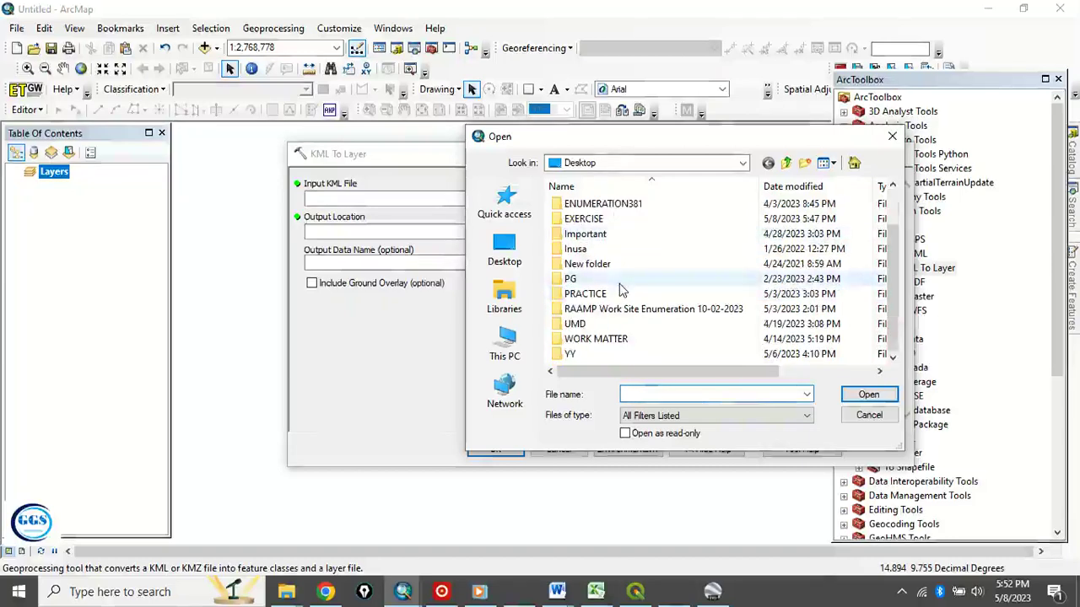
{"action": "double_click", "coordinate": [584, 219]}
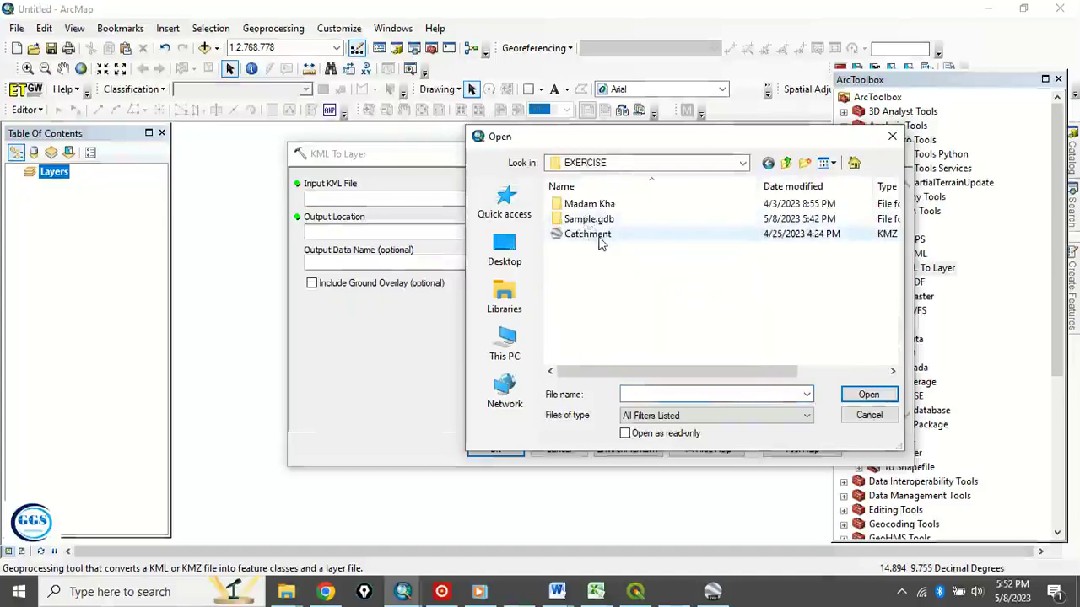
{"action": "left_click", "coordinate": [599, 240]}
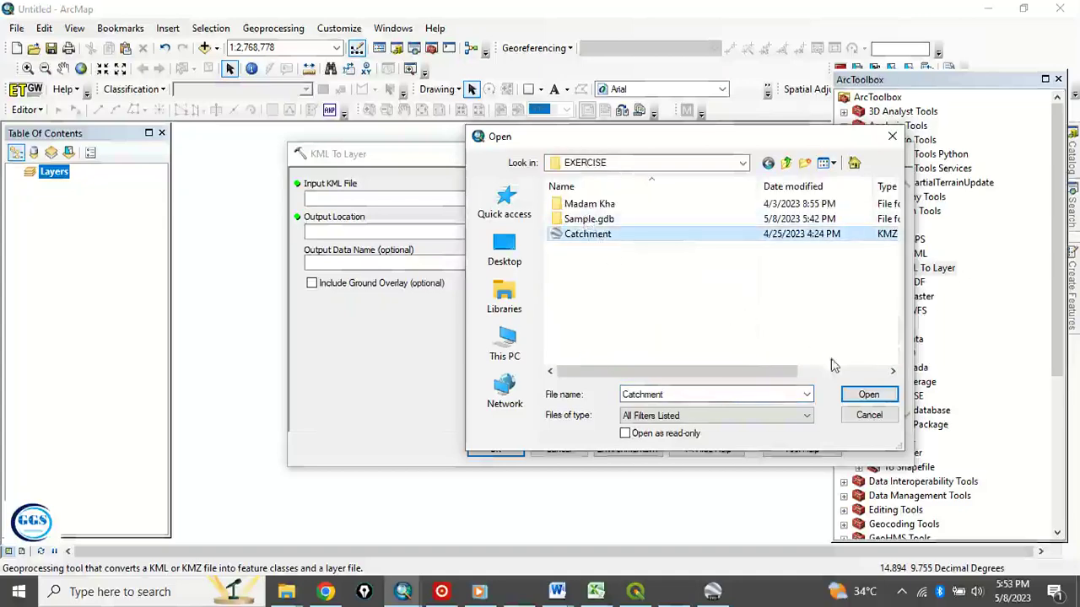
{"action": "left_click", "coordinate": [868, 396]}
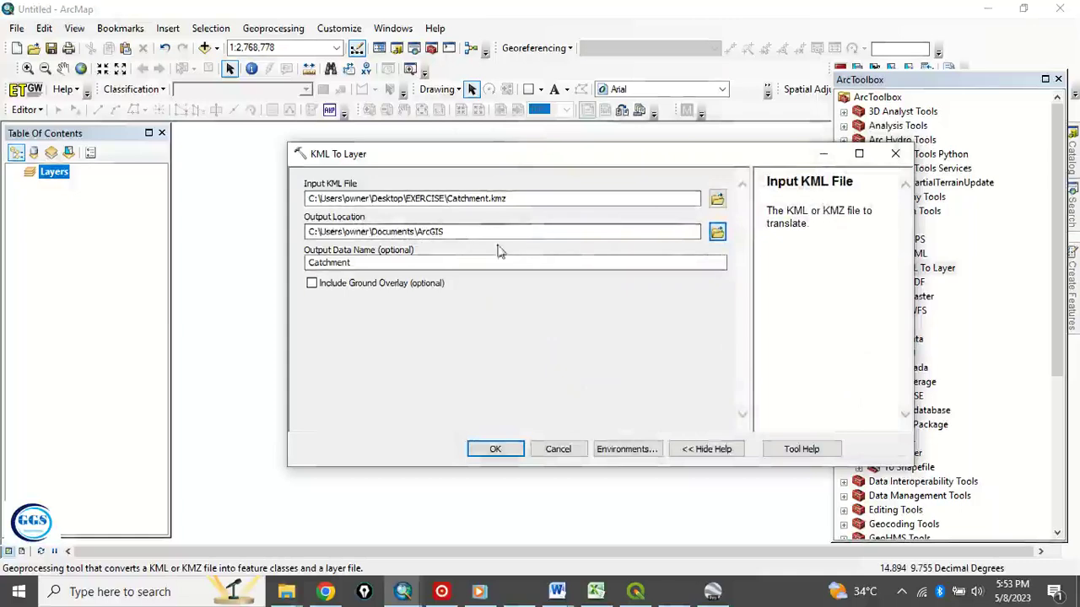
Point the Output Location to the EXERCISE folder on the Desktop instead of Documents\ArcGIS.
{"action": "left_click", "coordinate": [717, 232]}
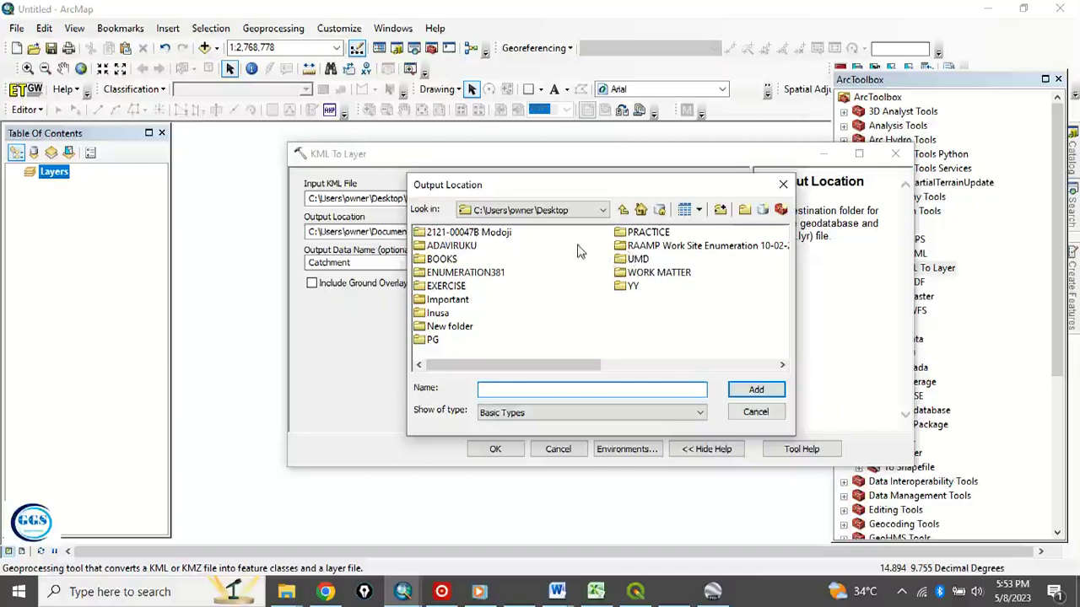
{"action": "left_click", "coordinate": [445, 287]}
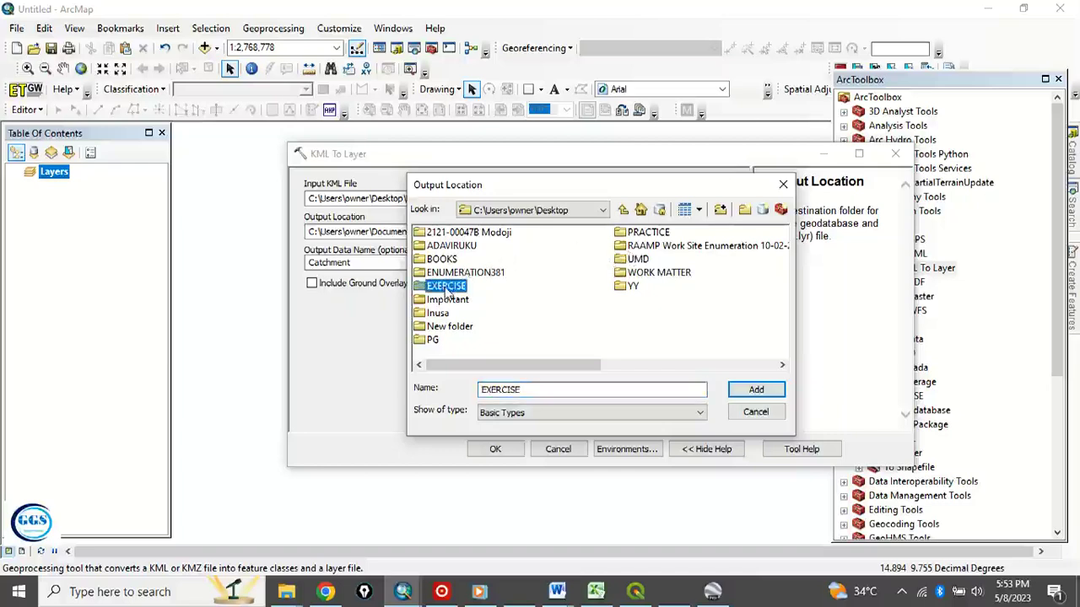
{"action": "left_click", "coordinate": [757, 392]}
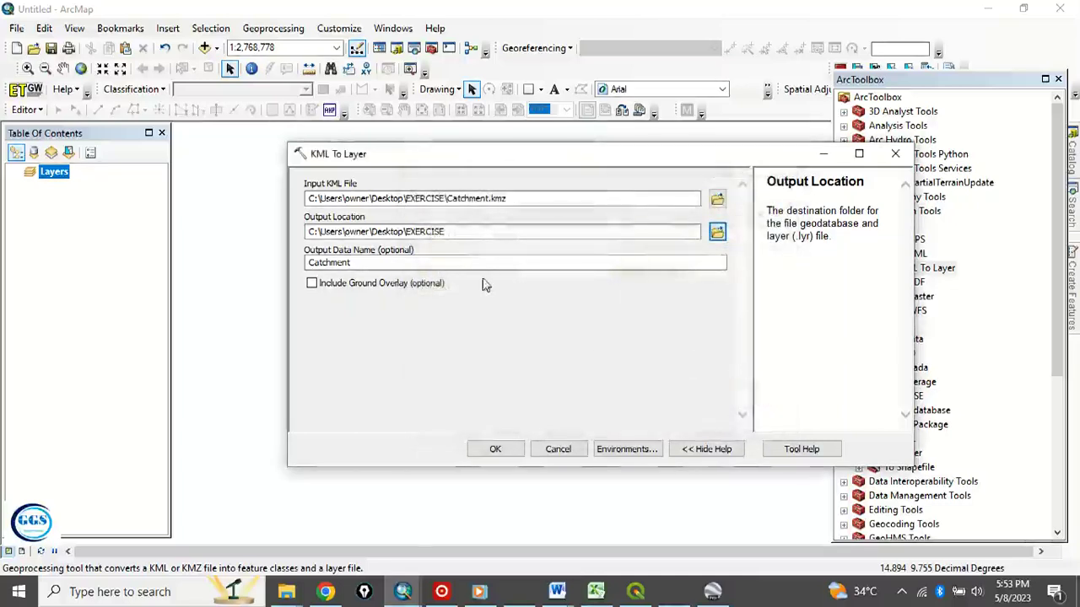
Confirm the Output Data Name reads Catchment and run the conversion with OK.
{"action": "left_click", "coordinate": [322, 263]}
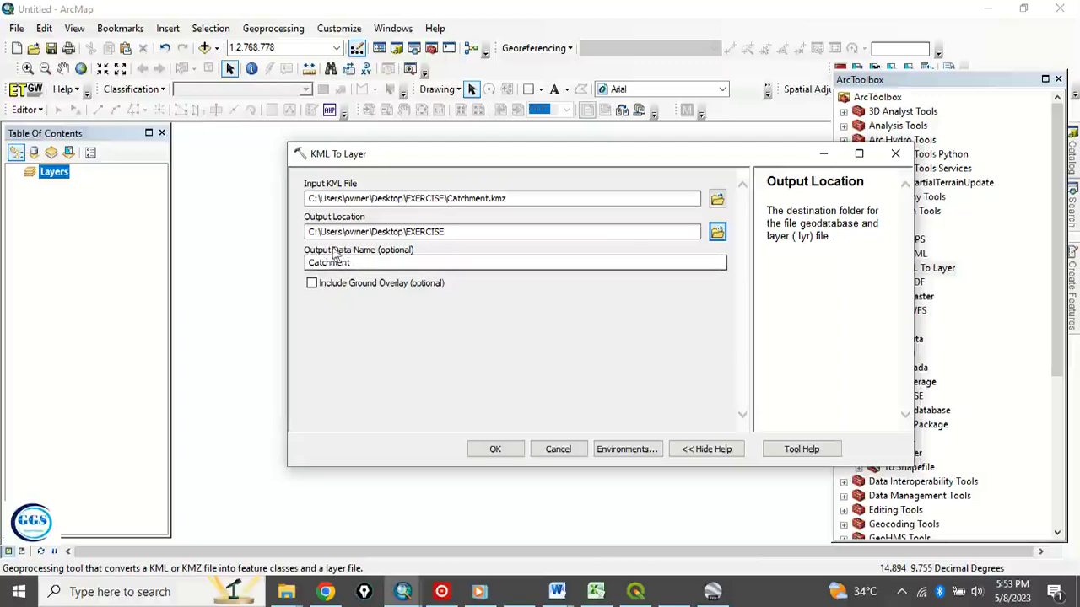
{"action": "left_click", "coordinate": [351, 263]}
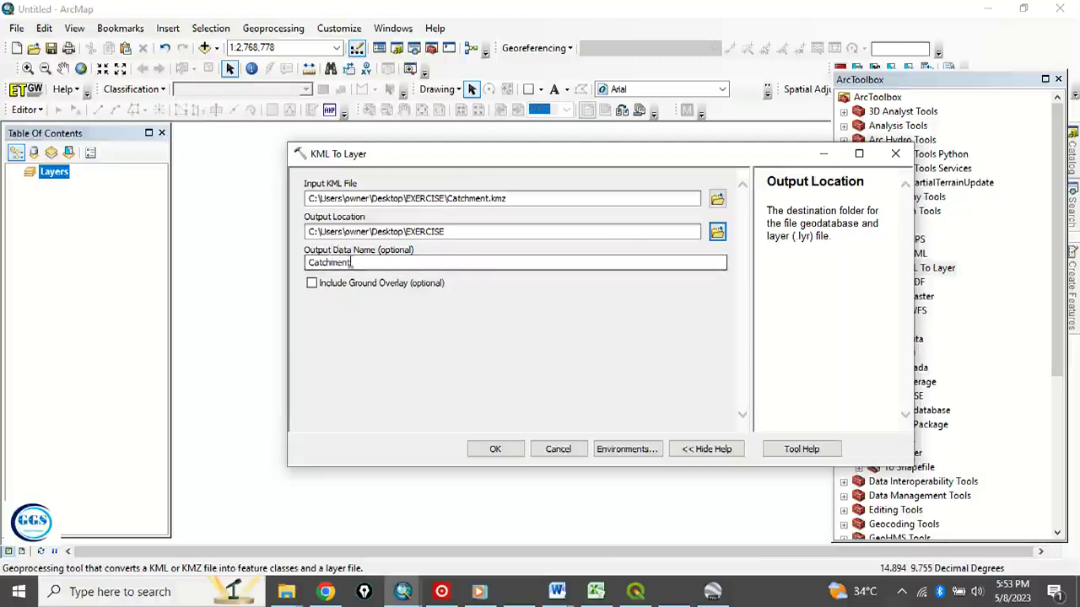
{"action": "double_click", "coordinate": [356, 261]}
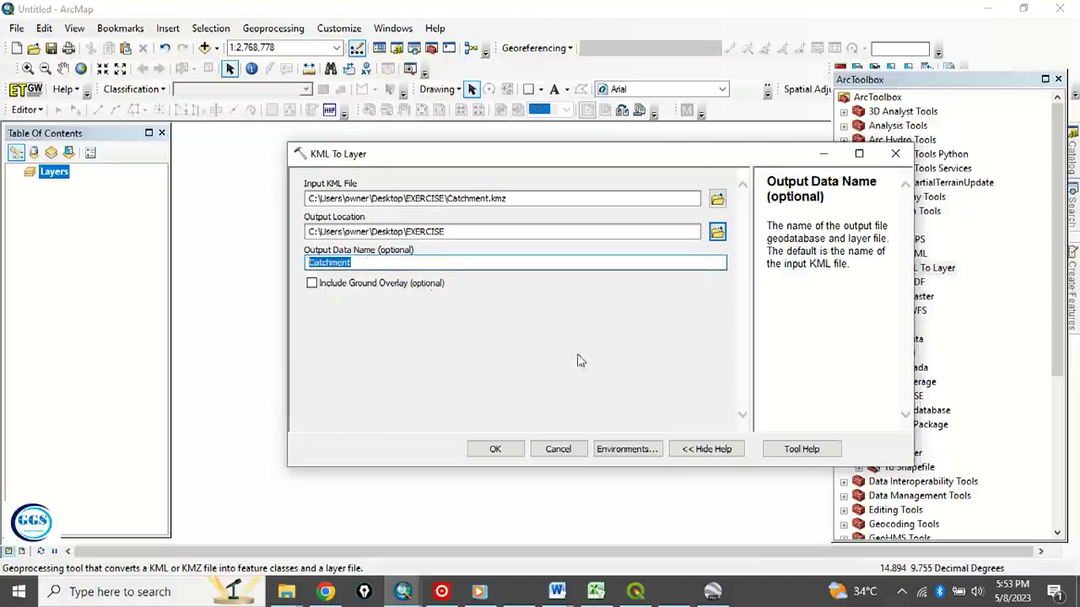
{"action": "left_click", "coordinate": [496, 450]}
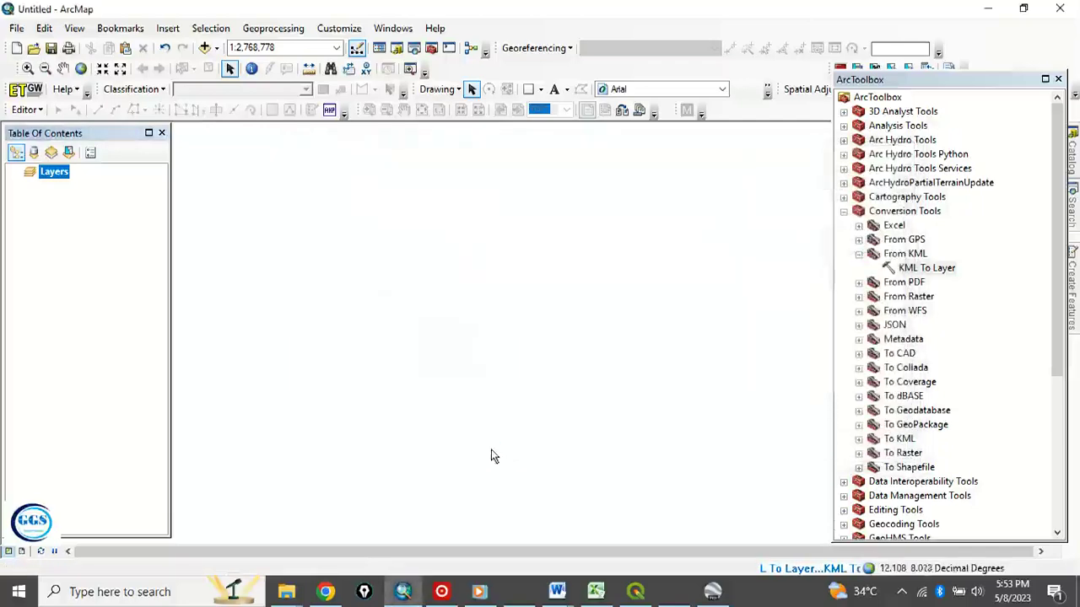